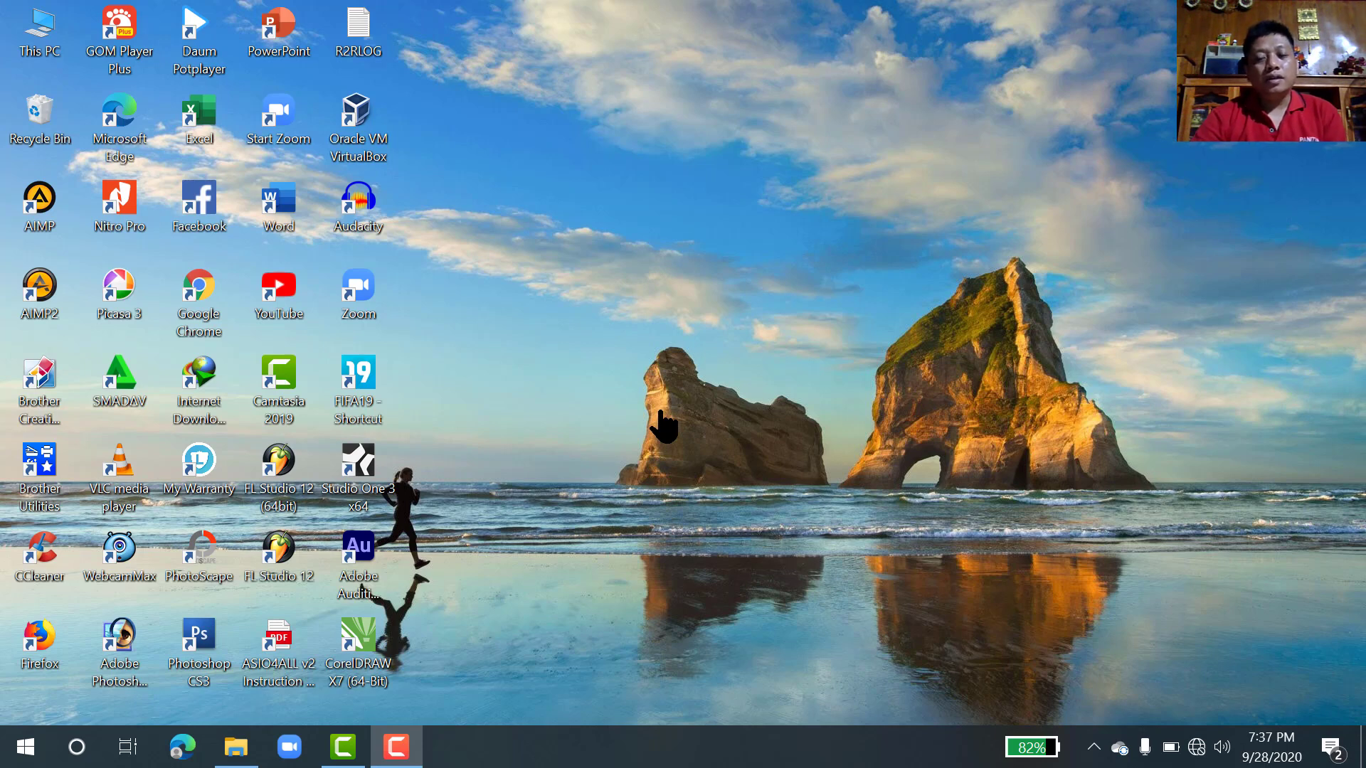
Open the Screen Saver Settings dialog from the desktop's lock screen personalization and move it toward the middle of the screen
right_click(667, 177)
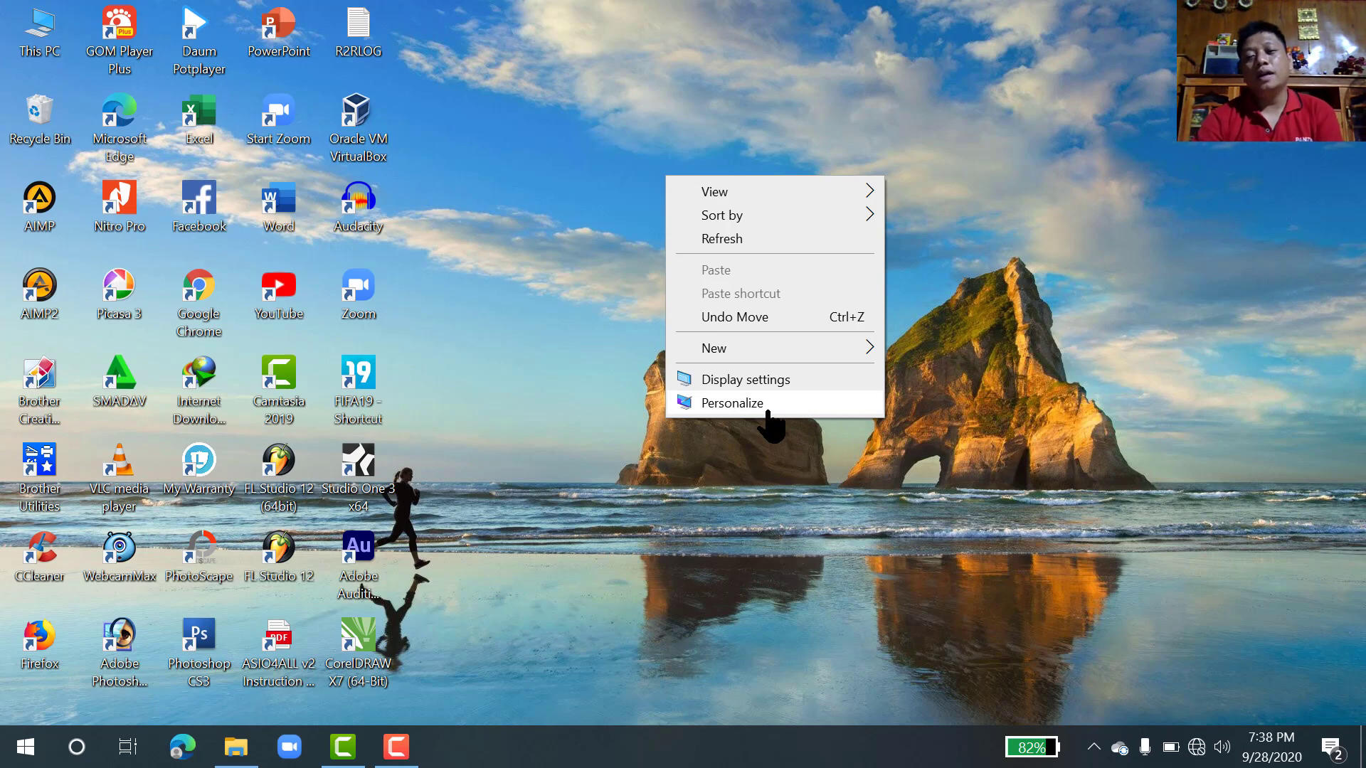
click(733, 402)
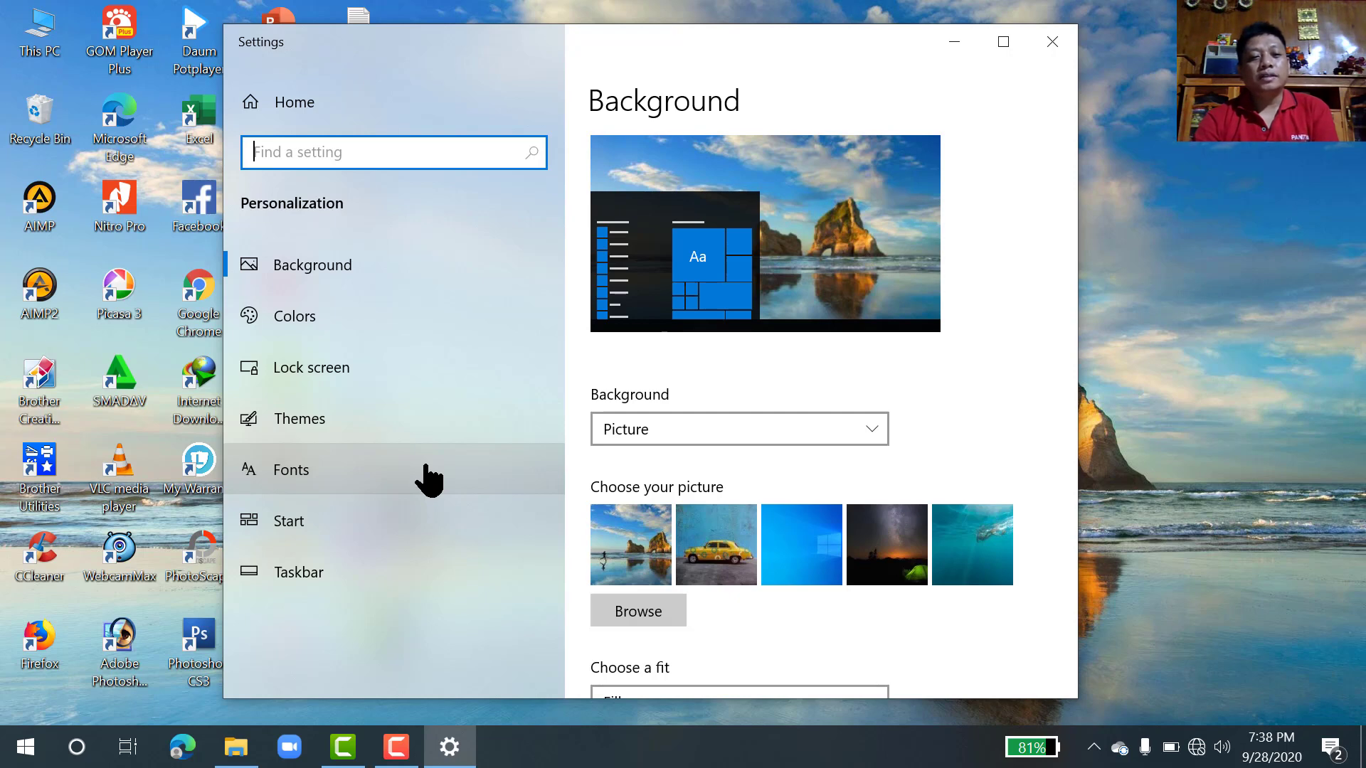
click(385, 371)
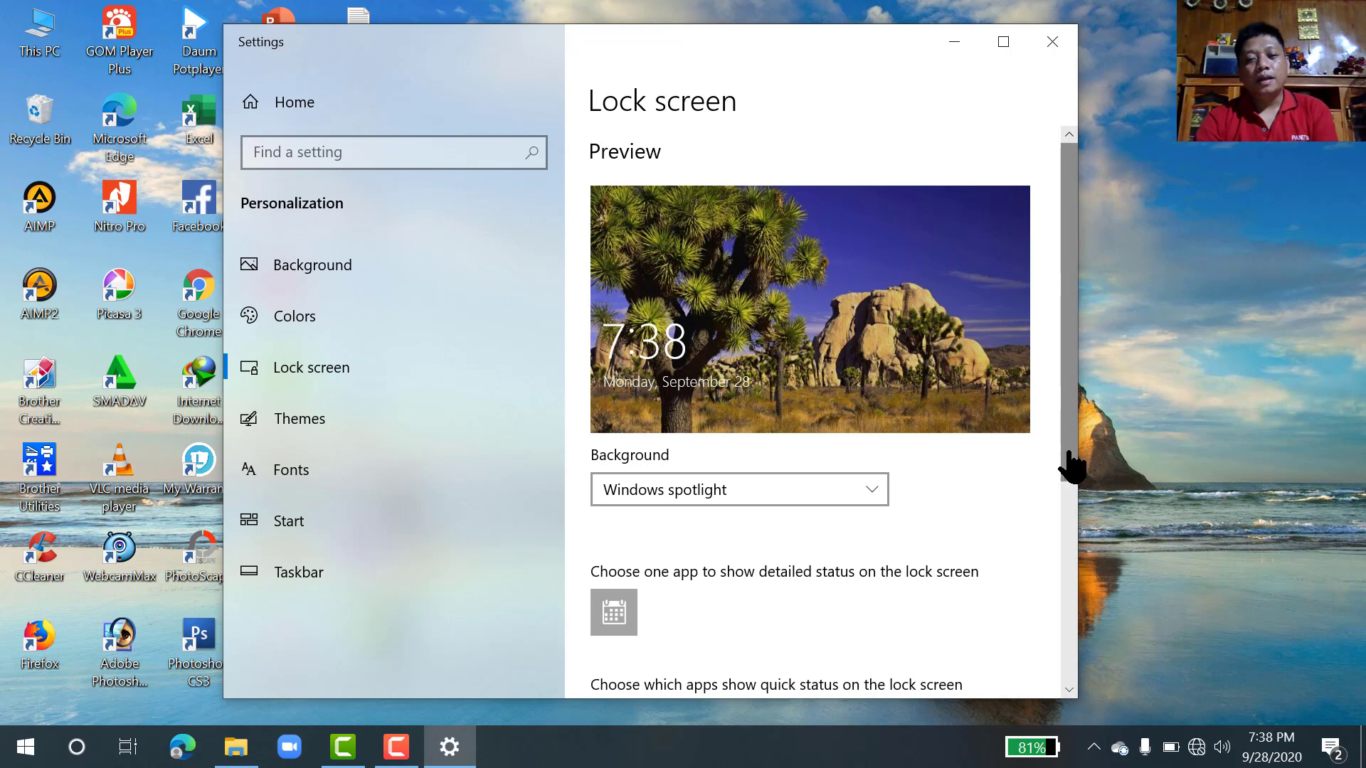
drag(1072, 378, 1093, 613)
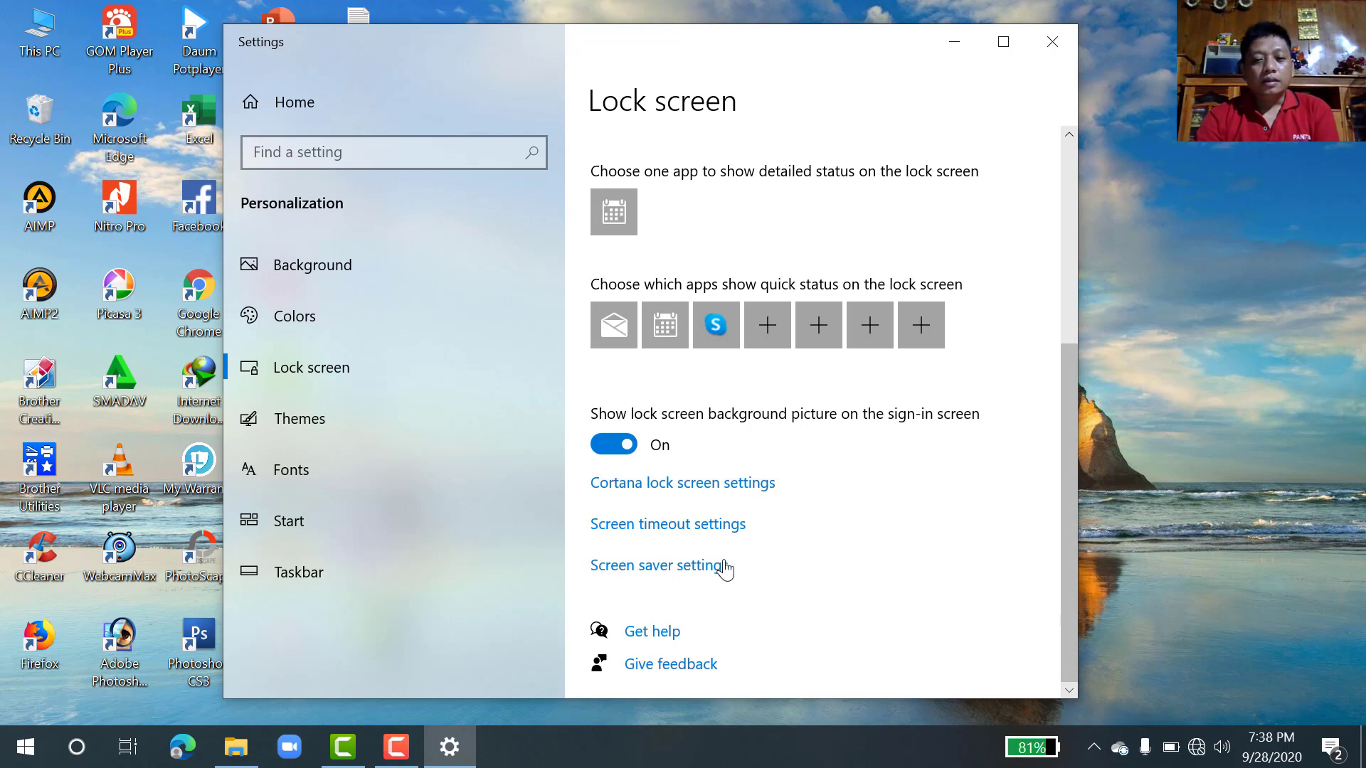
click(684, 567)
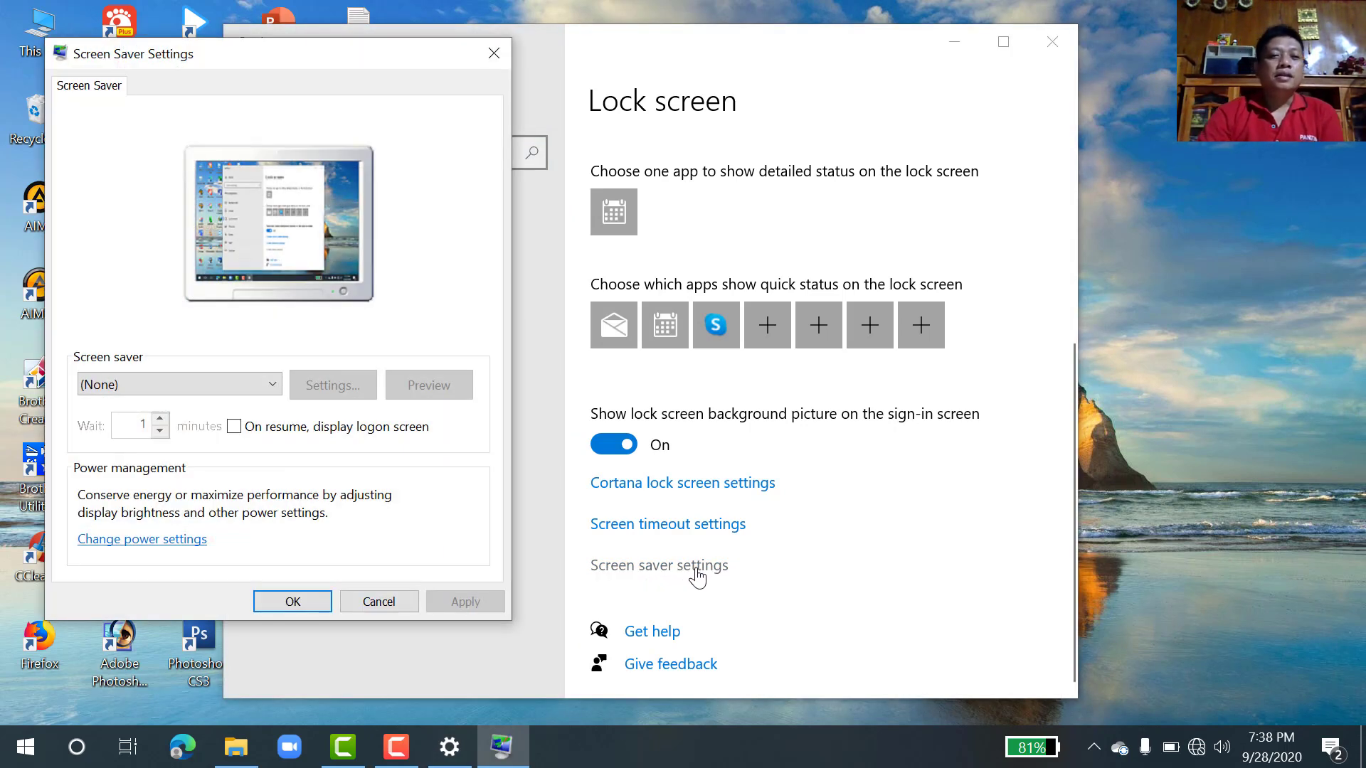
drag(321, 54, 637, 66)
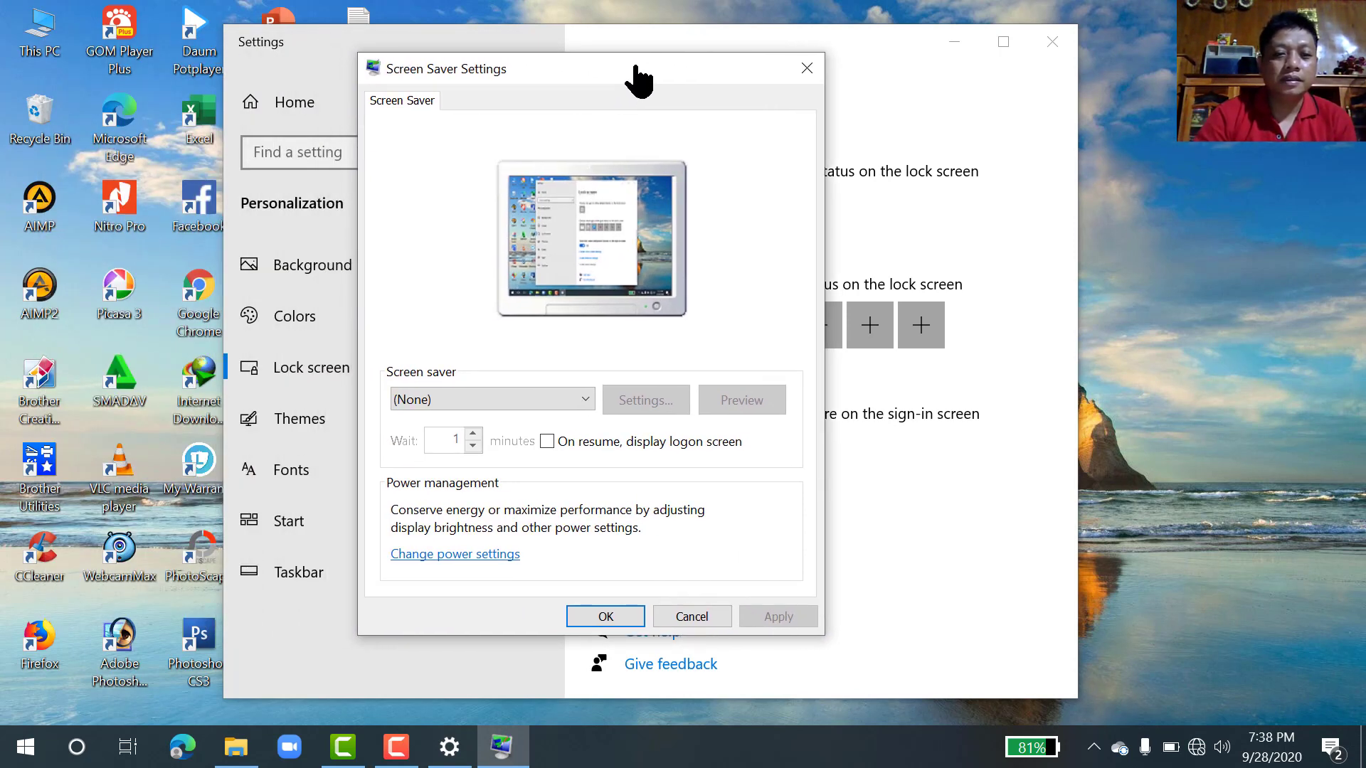
Choose 3D Text as the screen saver and open its settings
click(557, 408)
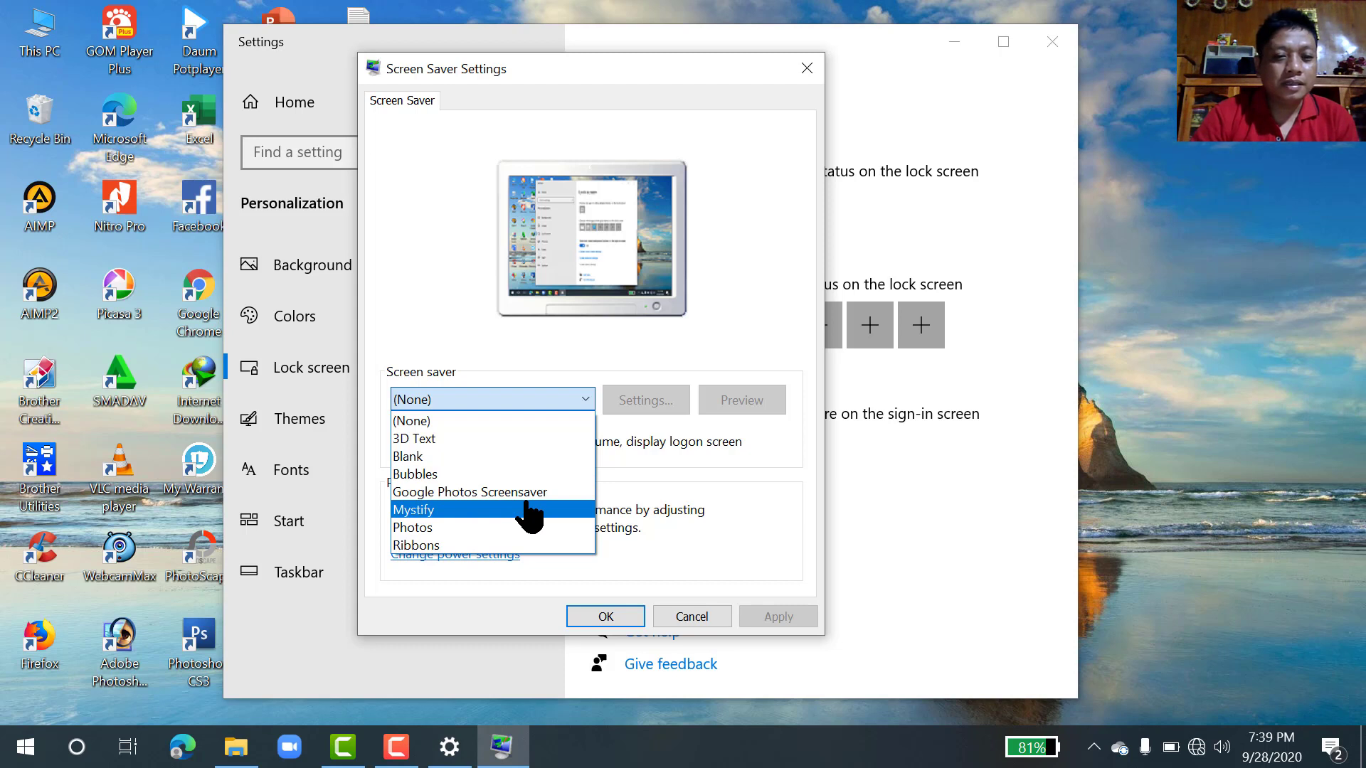
click(483, 439)
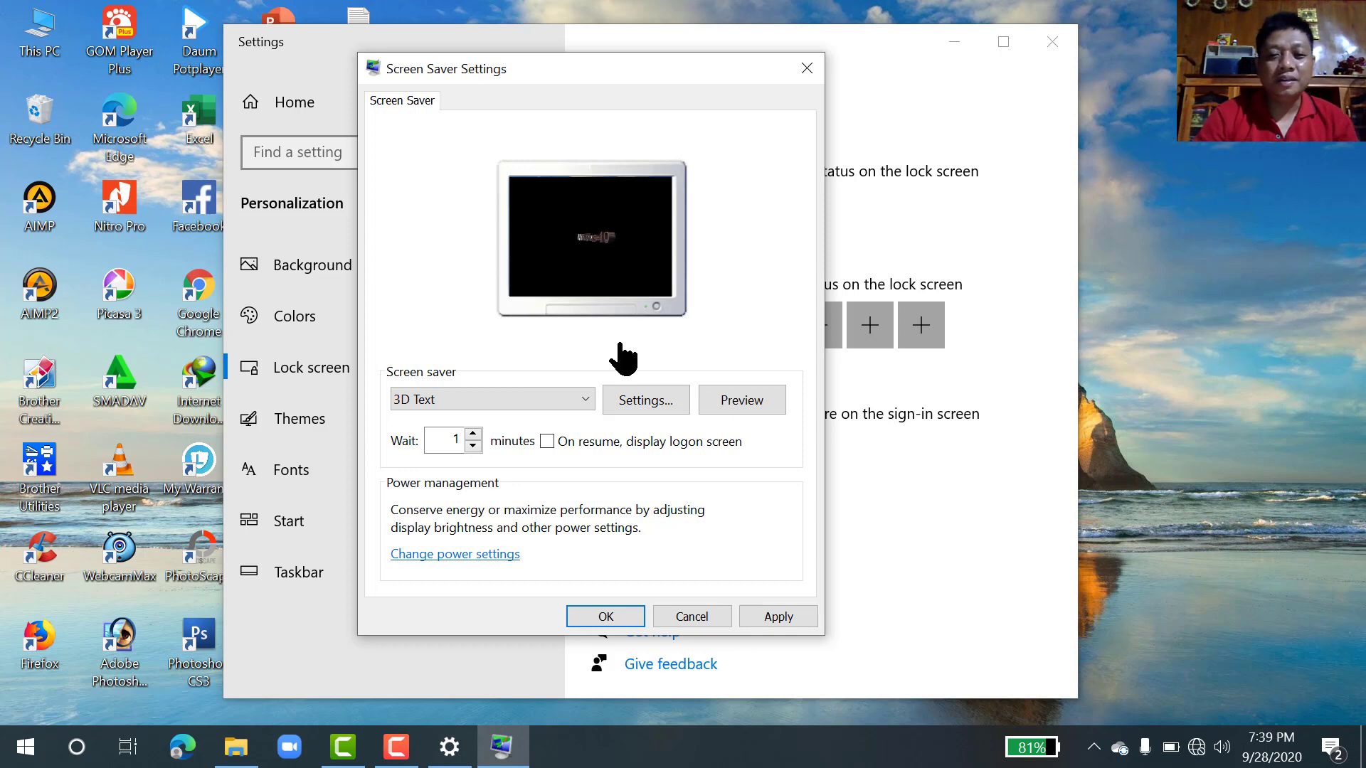
click(643, 405)
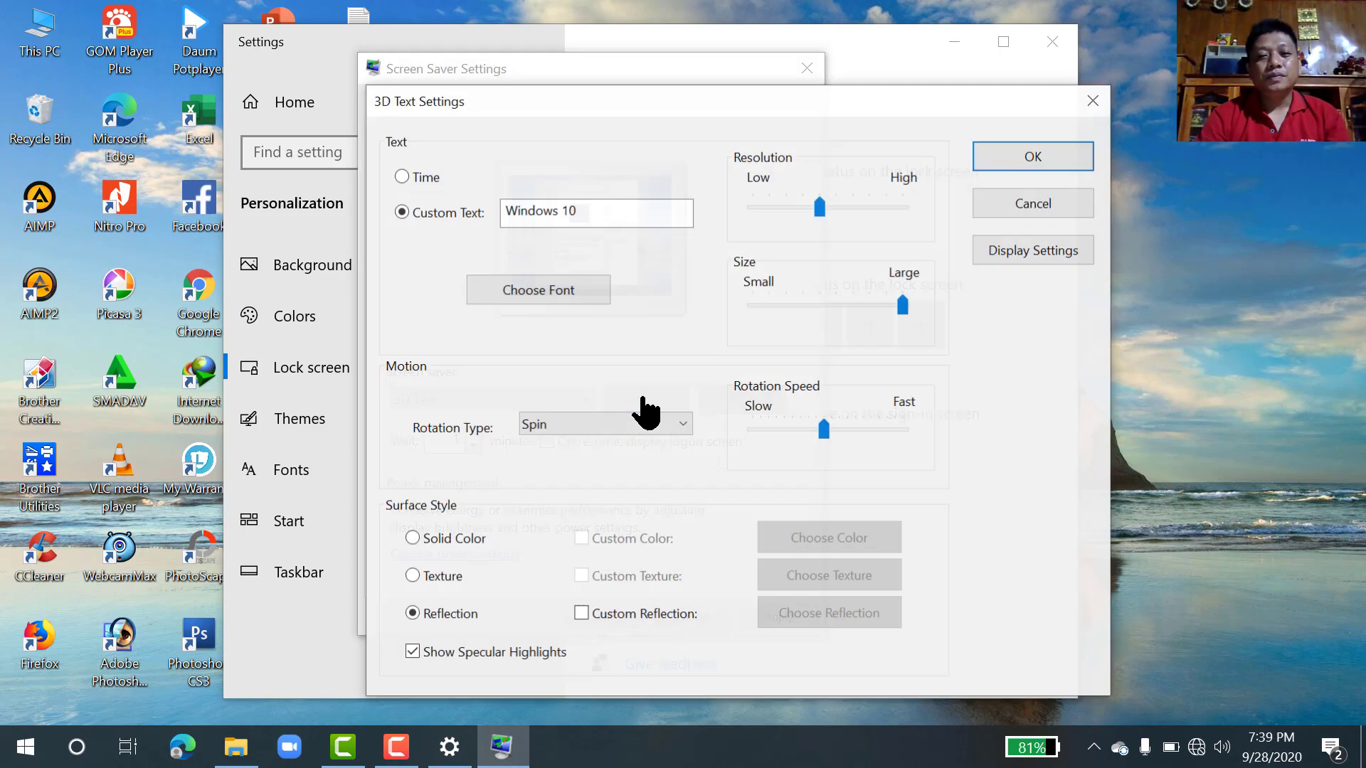
Replace the custom text with "Calon Master" and slow the rotation speed to about a quarter of its range
click(605, 211)
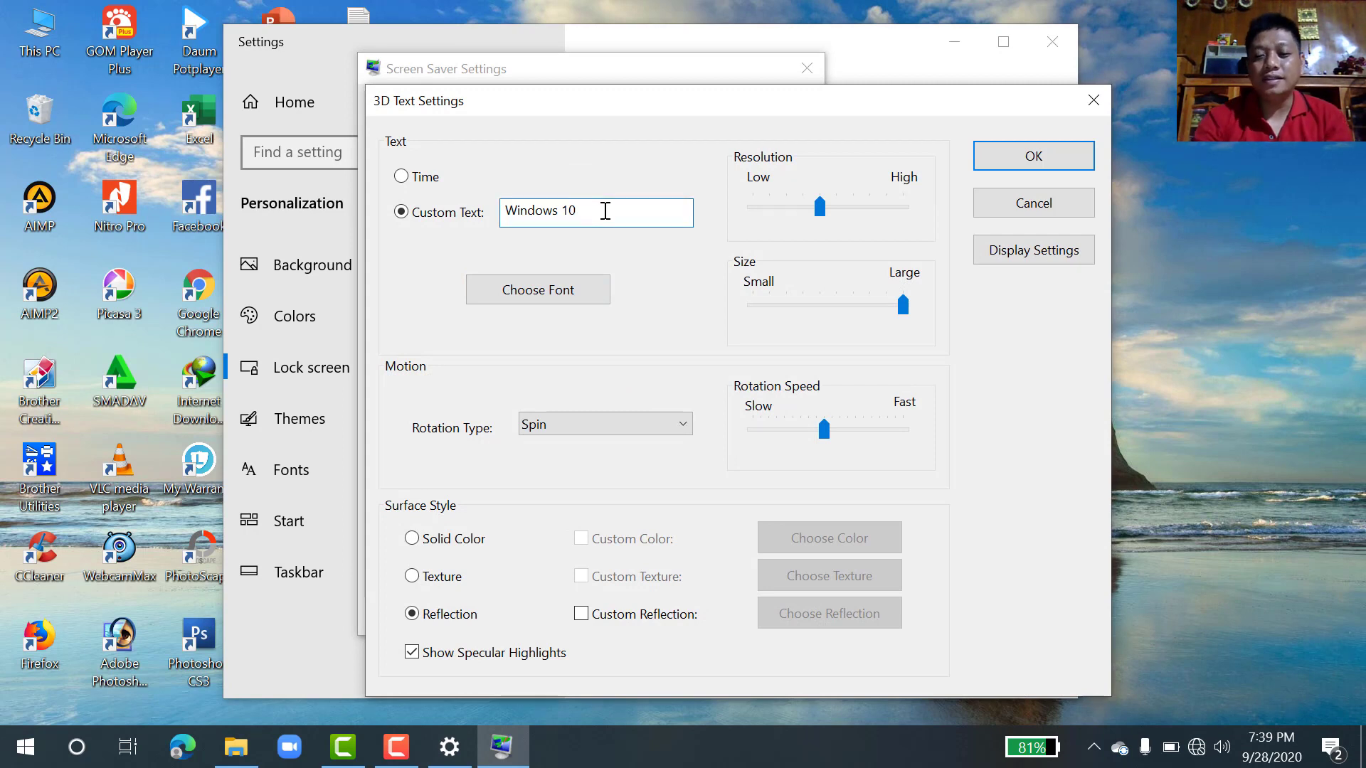
key(BackSpace)
key(BackSpace)
key(BackSpace)
key(BackSpace)
key(BackSpace)
key(BackSpace)
key(BackSpace)
key(BackSpace)
key(BackSpace)
key(BackSpace)
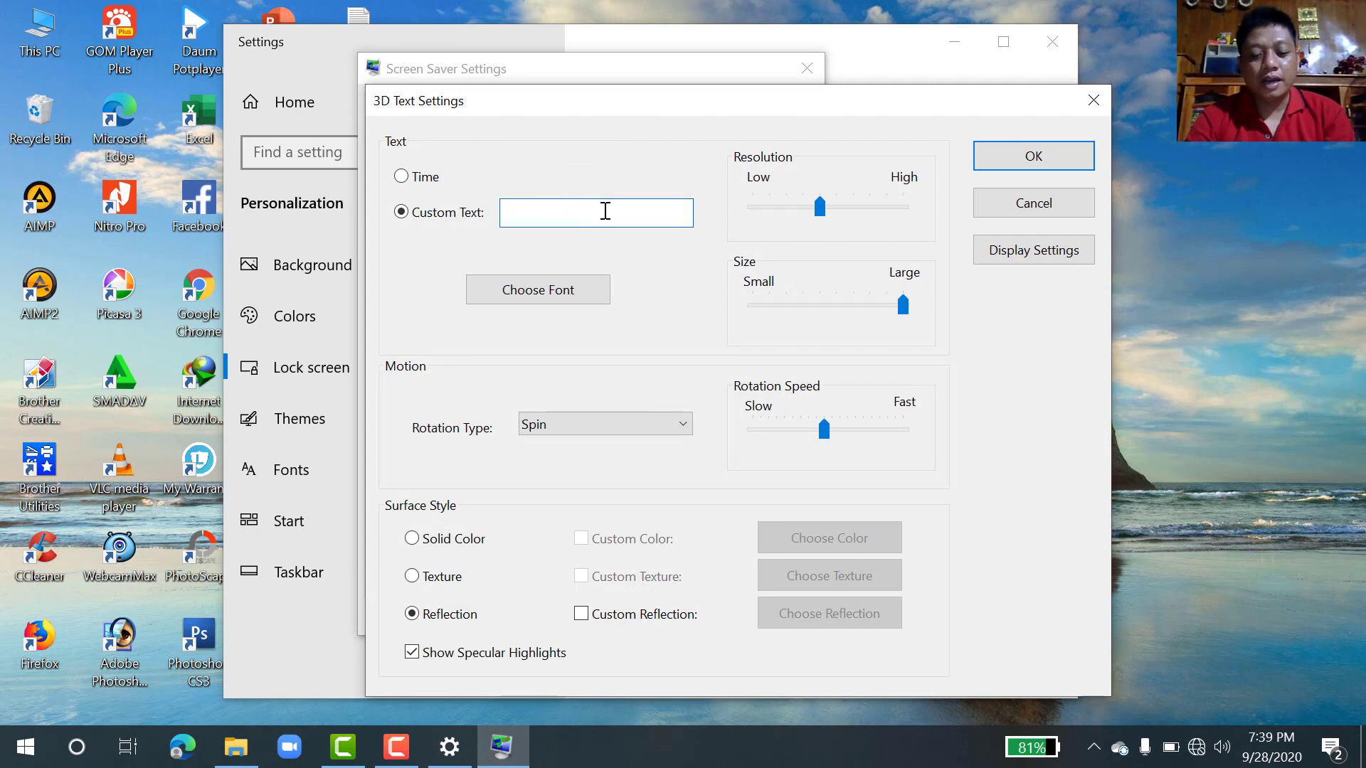
text(Calon M)
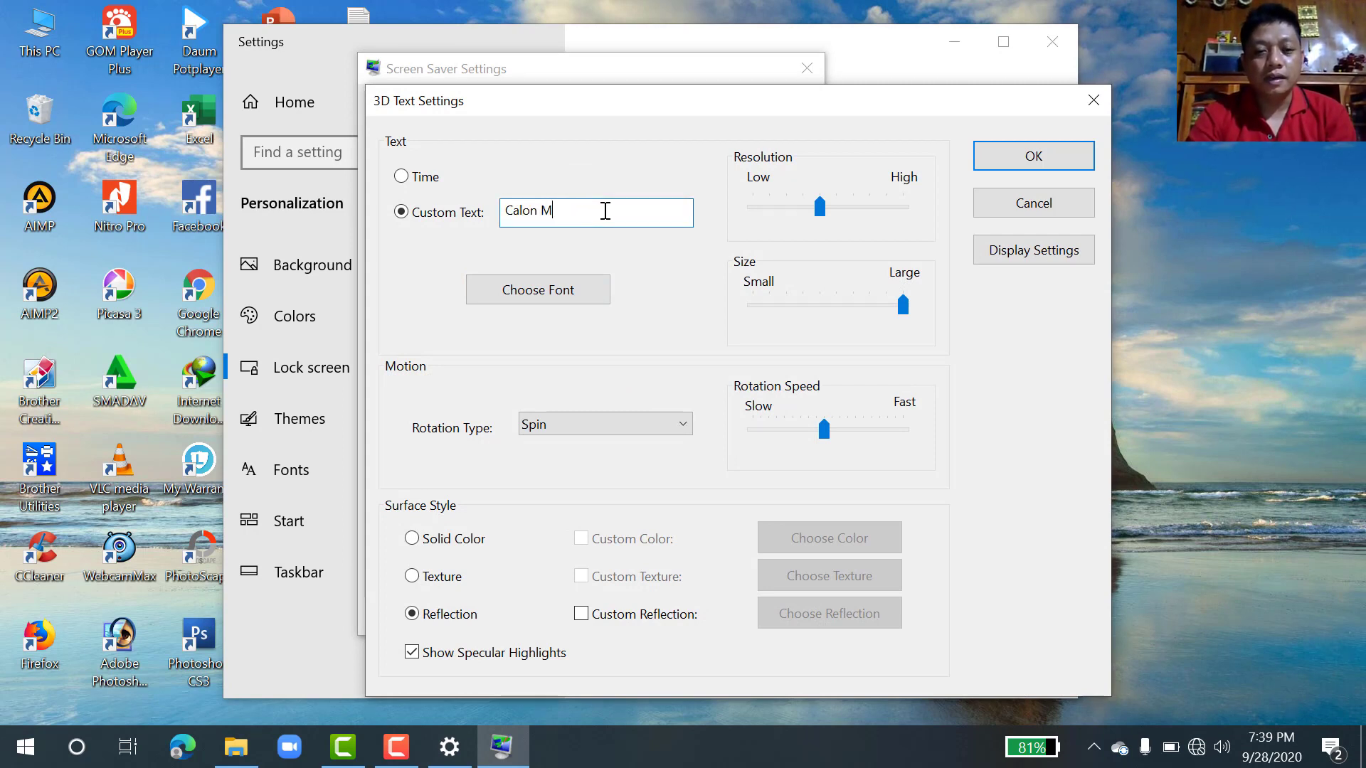
text(Aas)
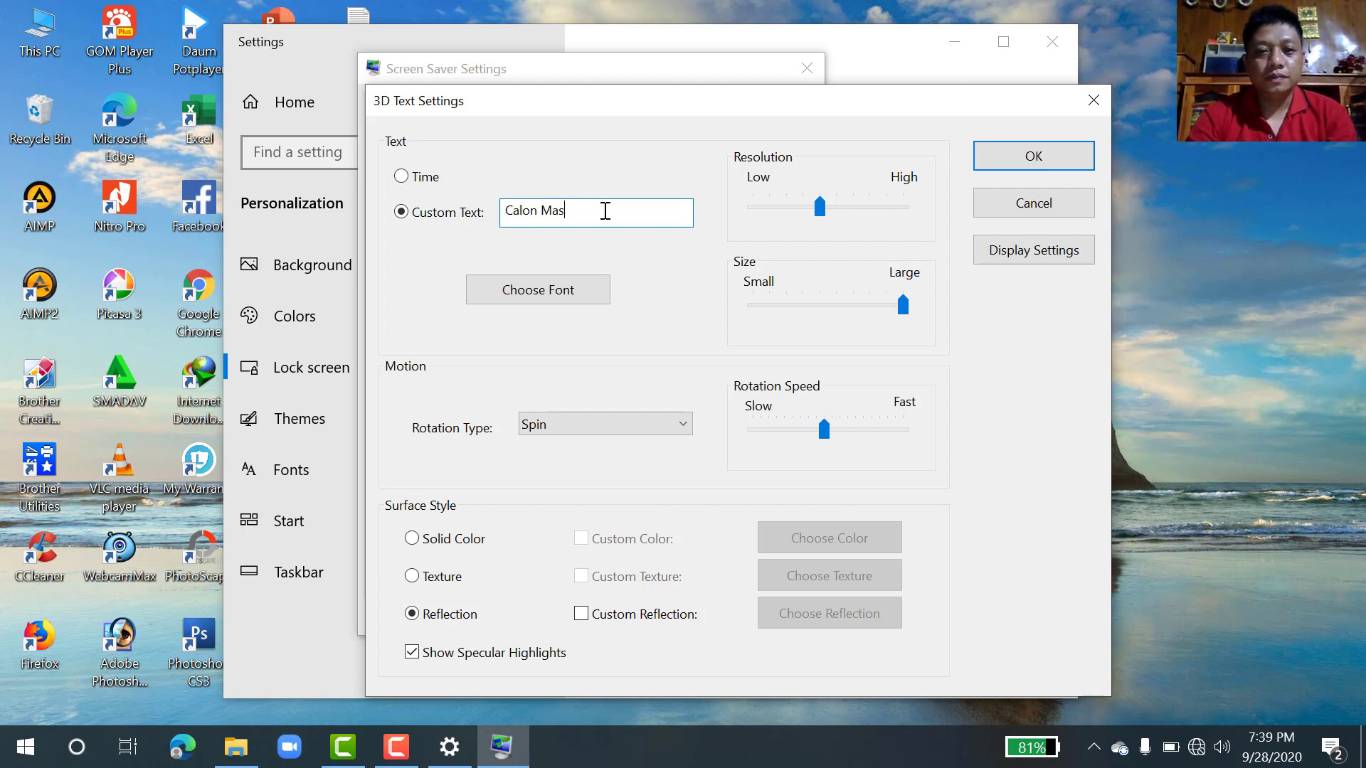
text(ter)
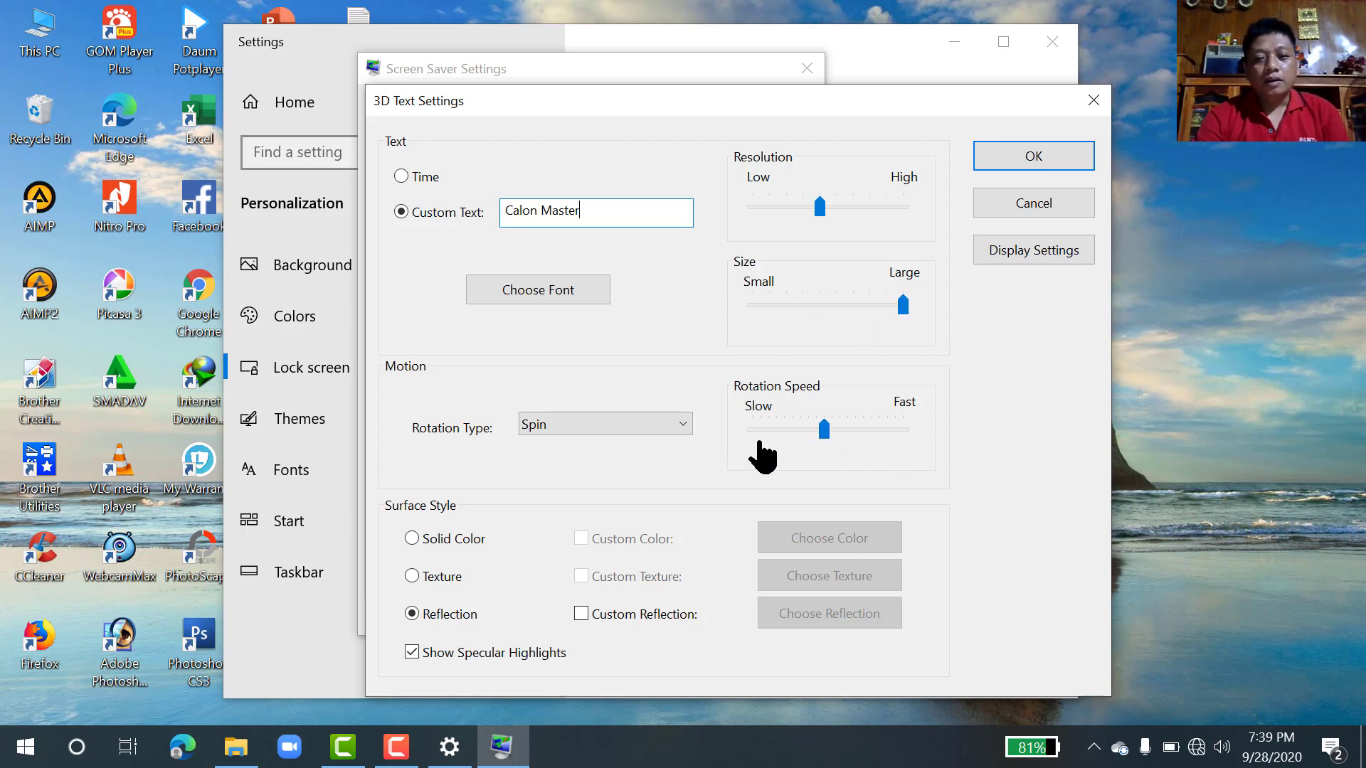
click(823, 426)
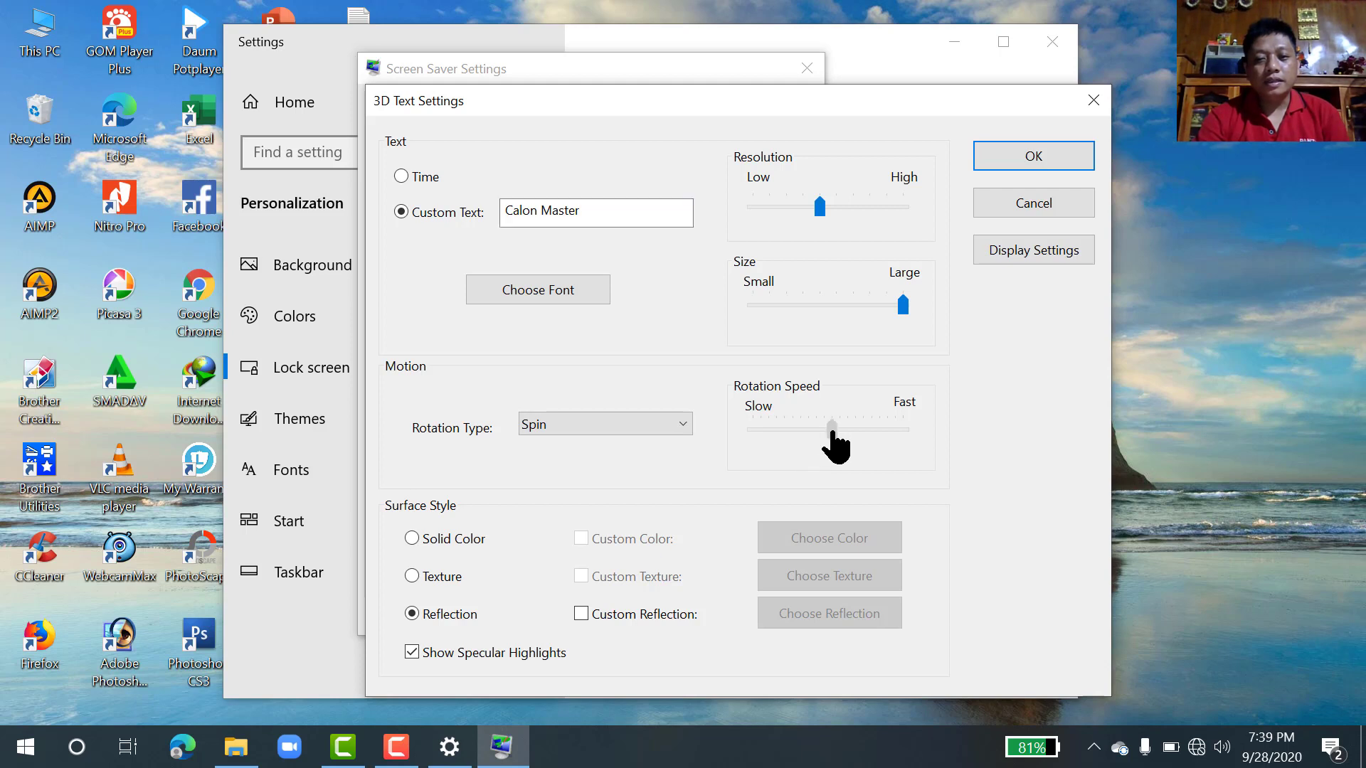
drag(811, 429, 788, 435)
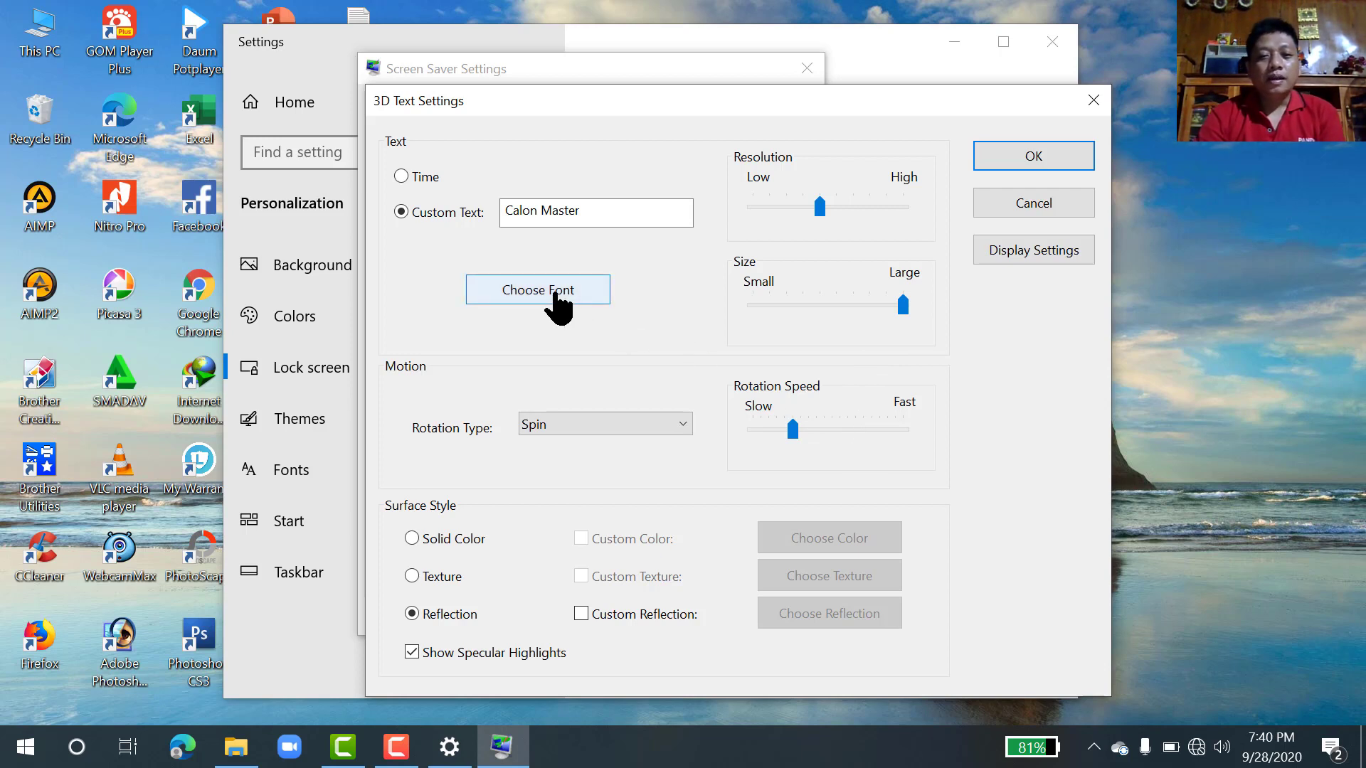
Set the 3D text font to Elephant in Italic Bold and accept the 3D text settings
click(557, 294)
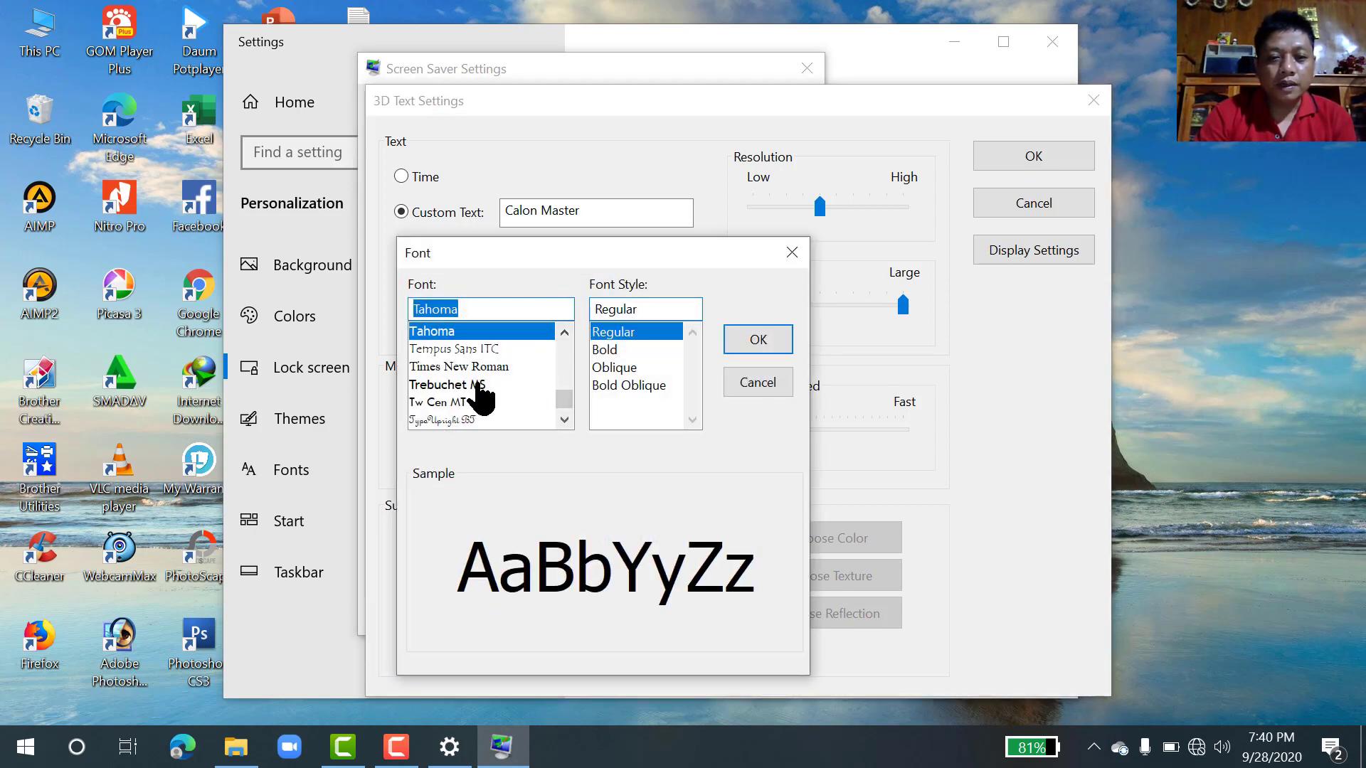
click(470, 384)
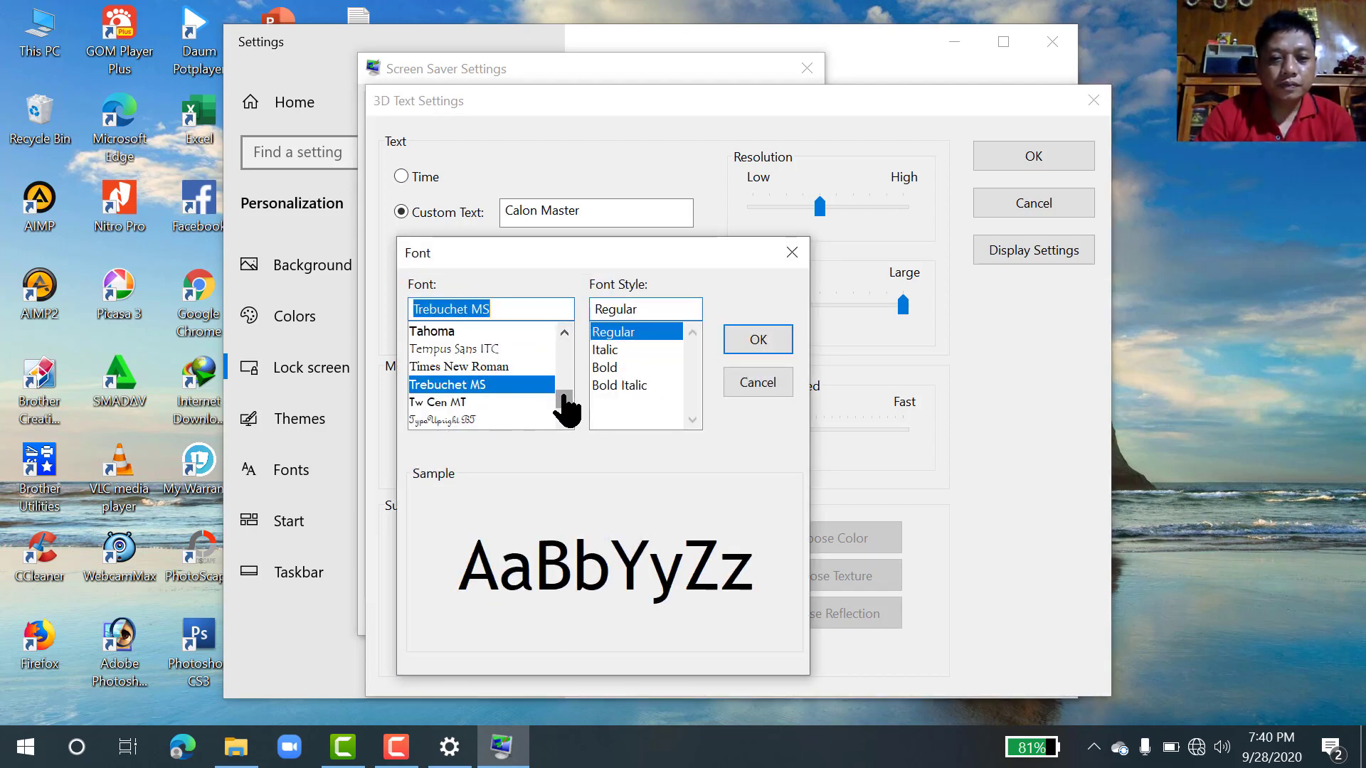
drag(562, 403, 569, 375)
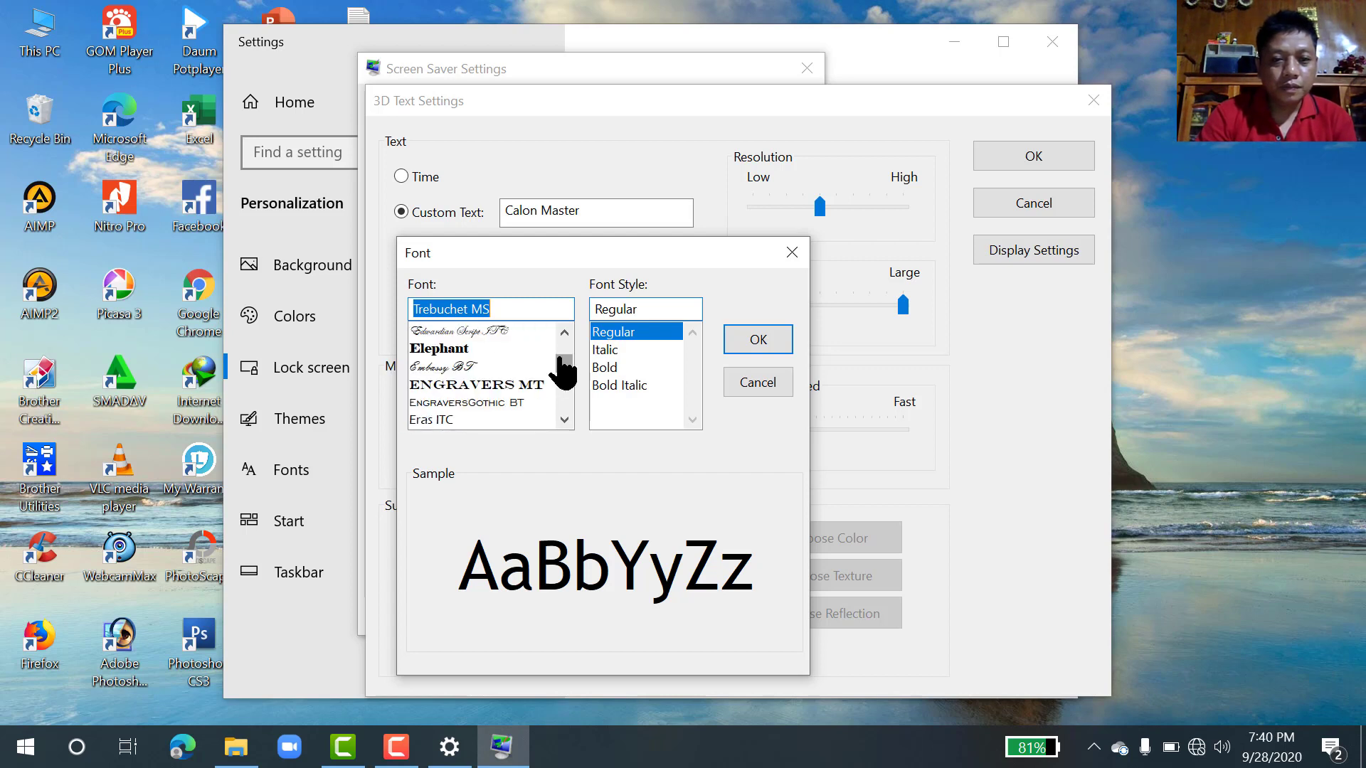
click(459, 349)
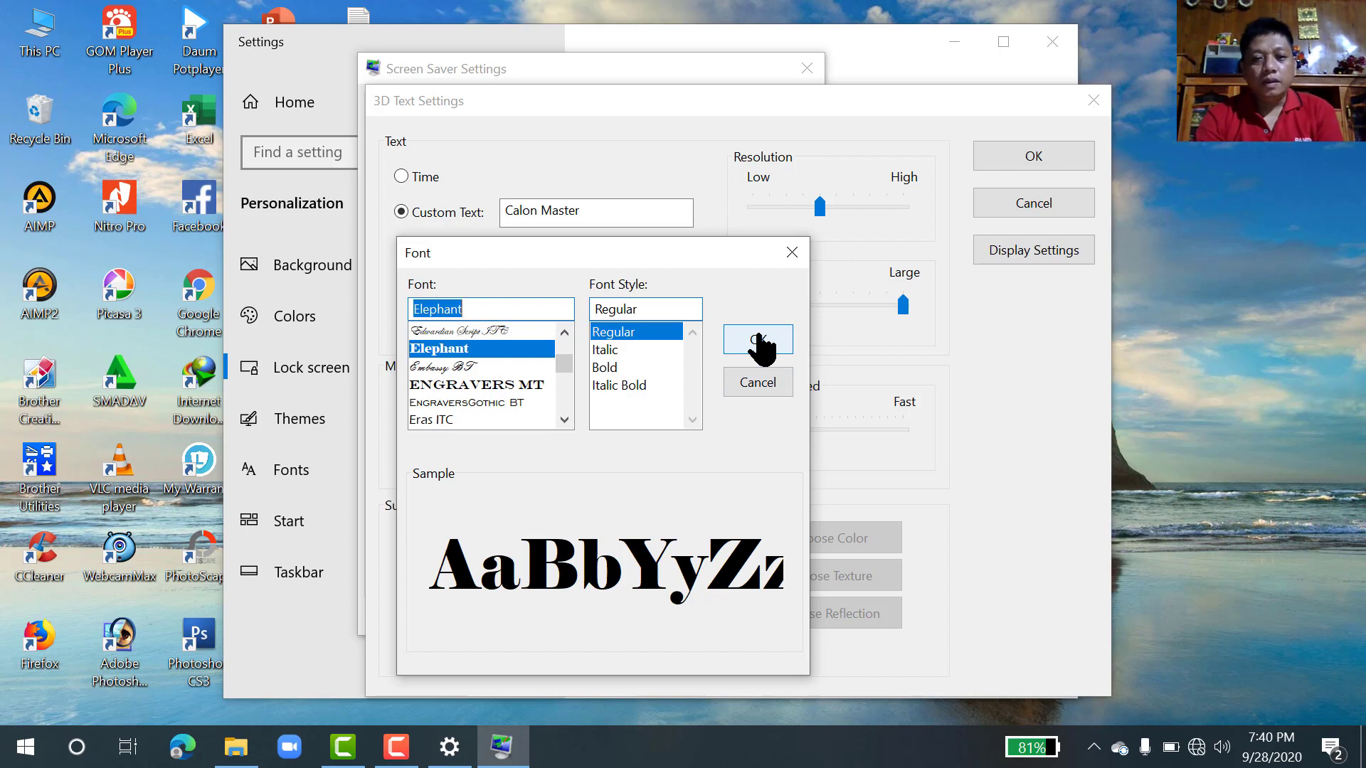
click(622, 390)
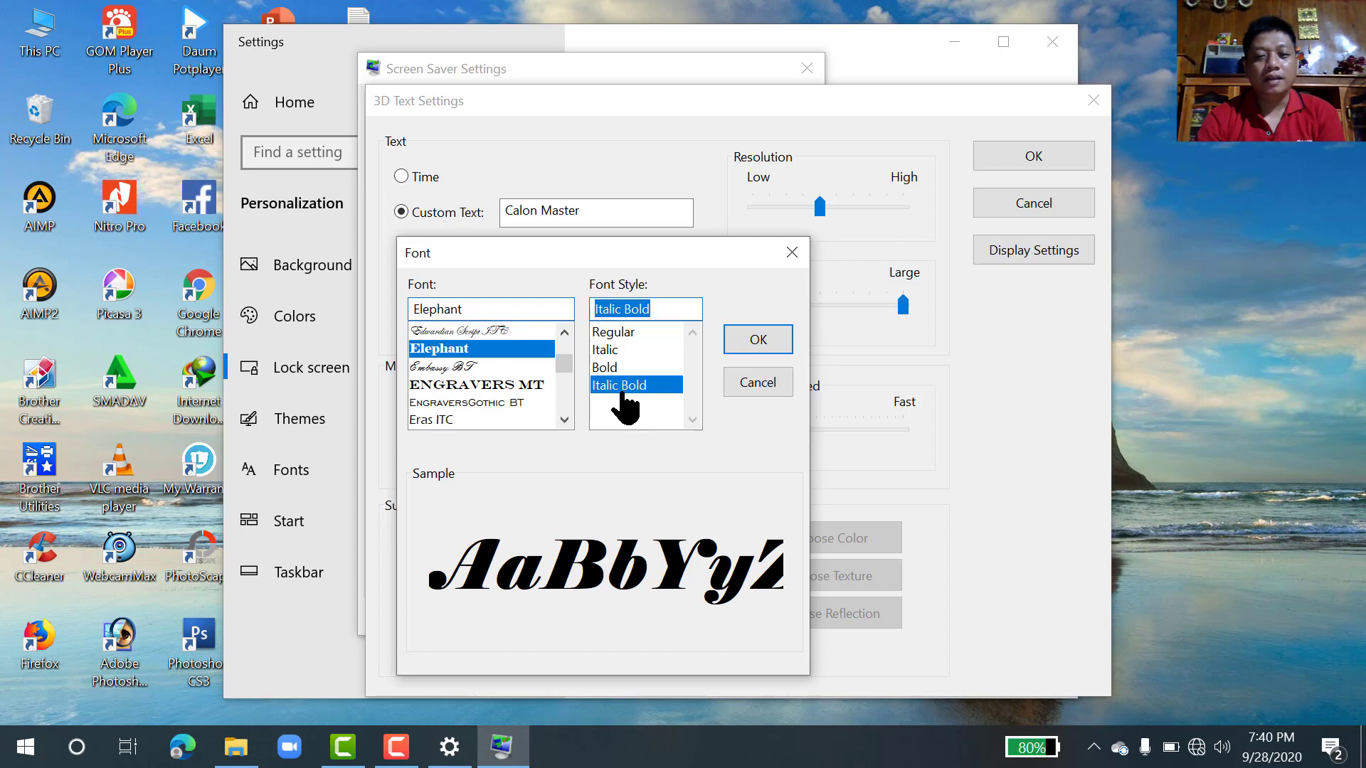
click(759, 341)
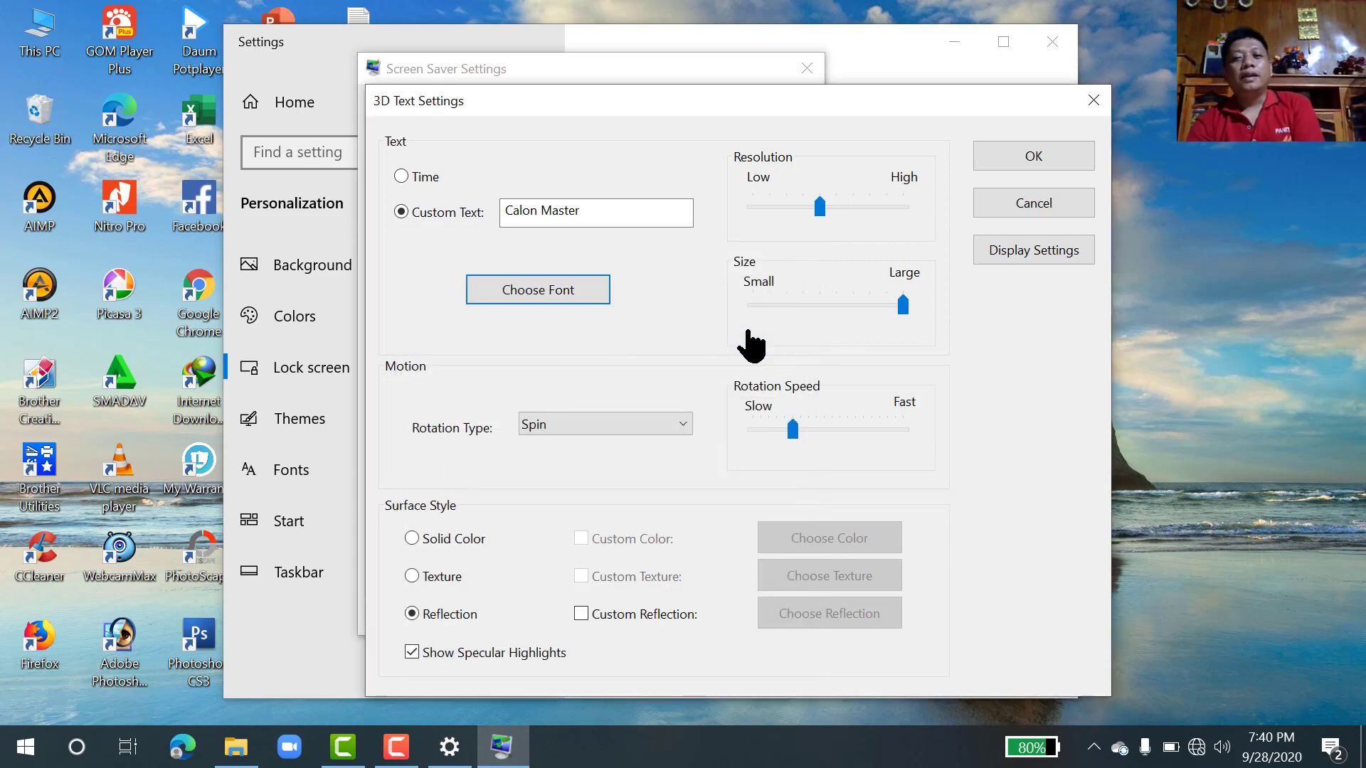
click(1051, 163)
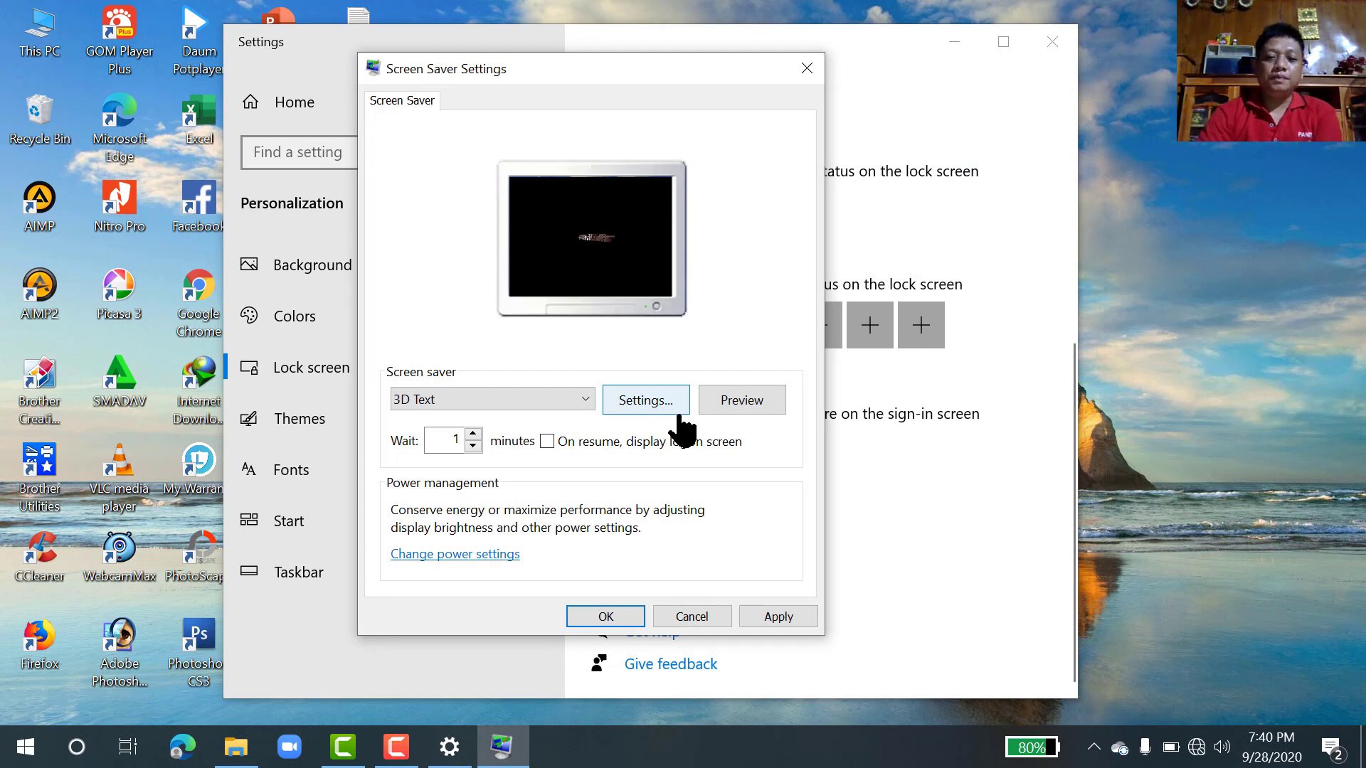
Set the screen saver wait to 1 minute with the logon screen displayed on resume, apply it, and close the settings
click(473, 446)
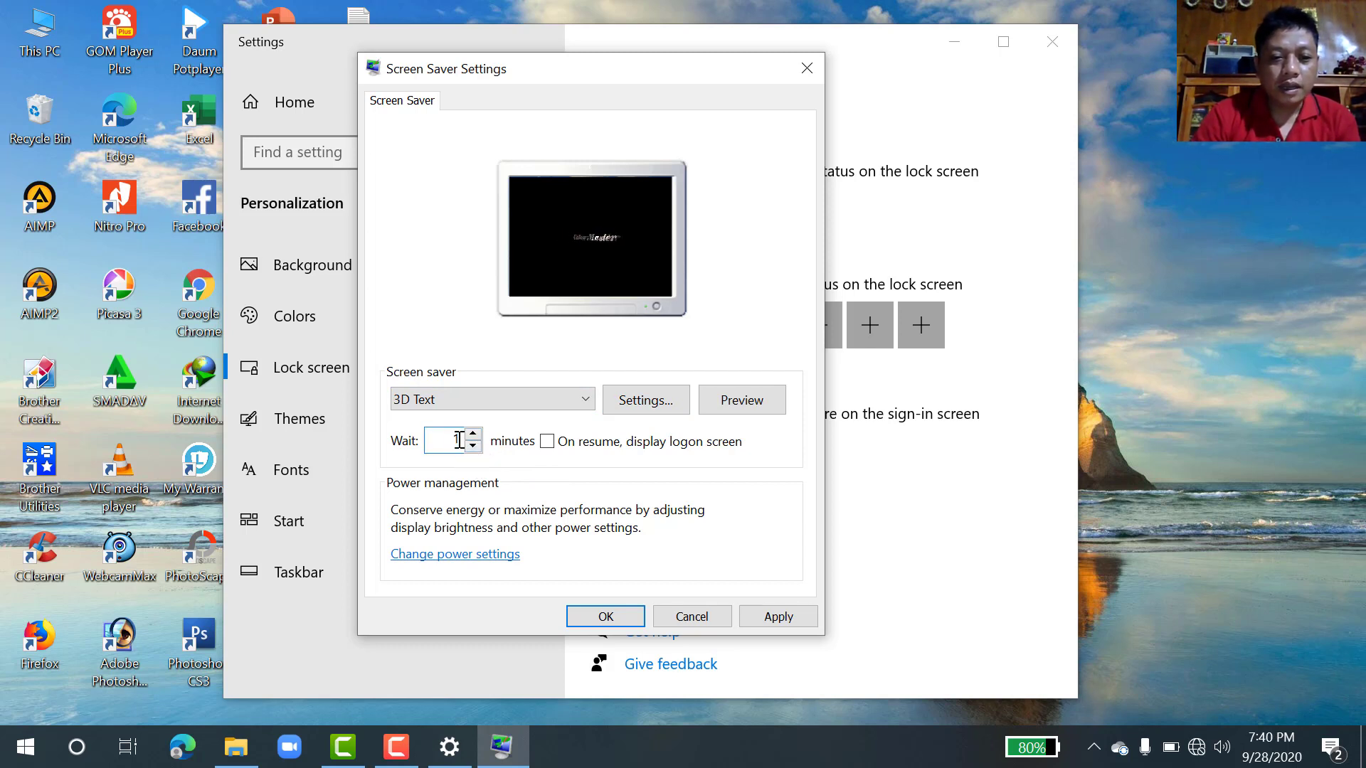
click(547, 444)
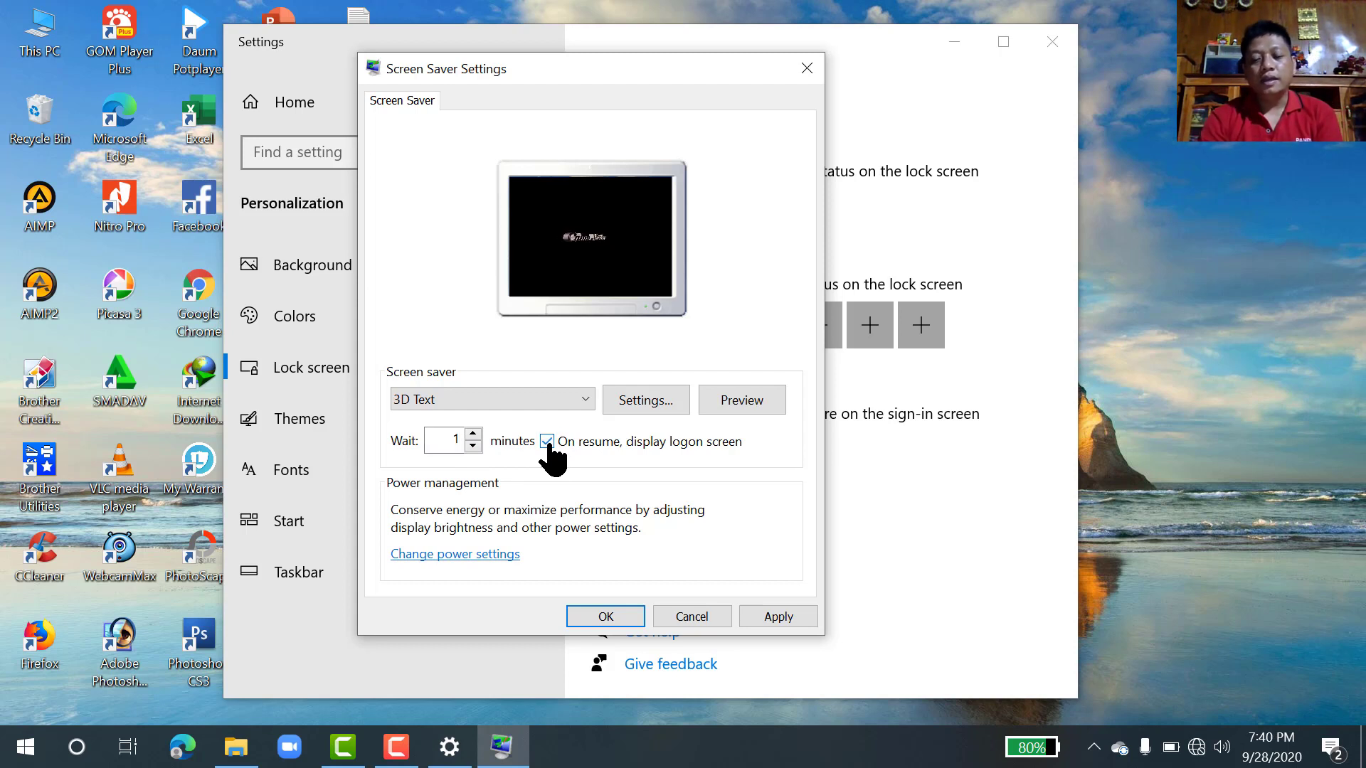
click(781, 618)
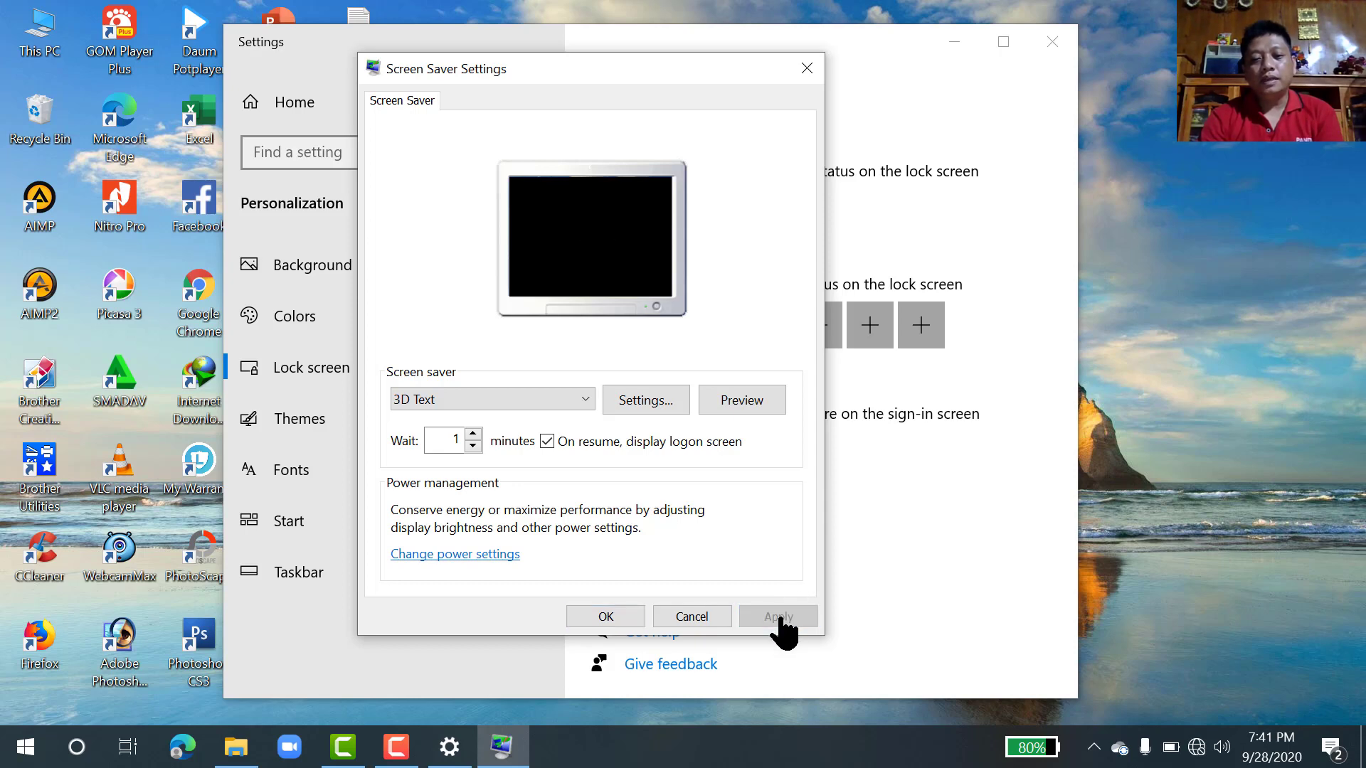
click(610, 616)
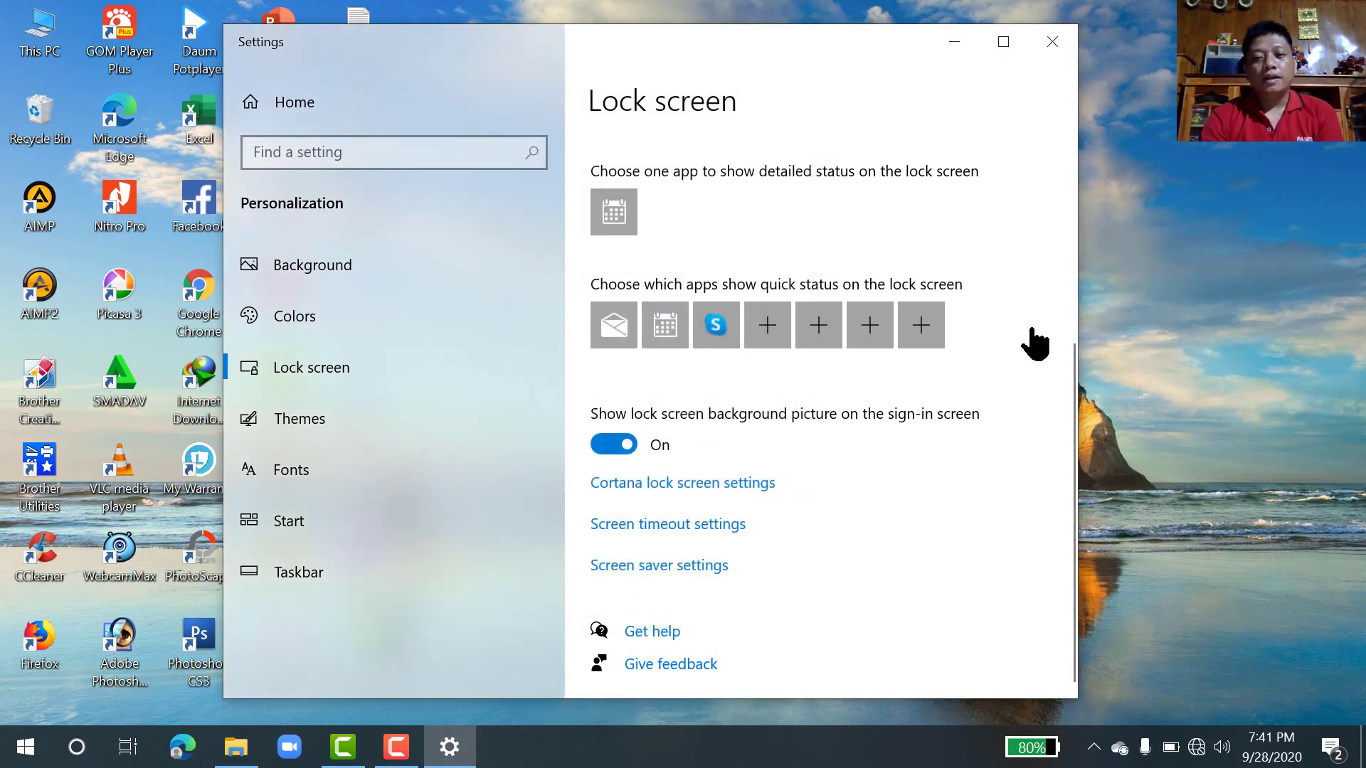
click(1054, 47)
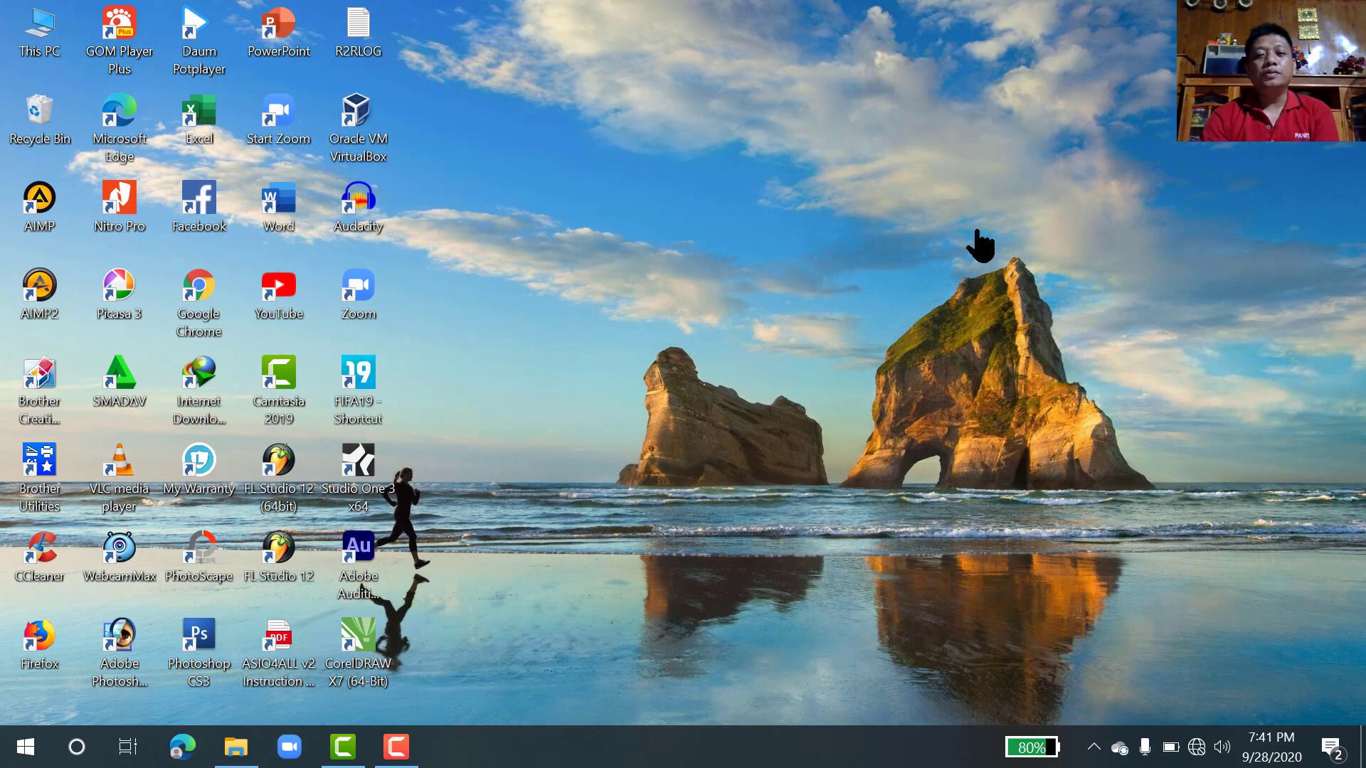